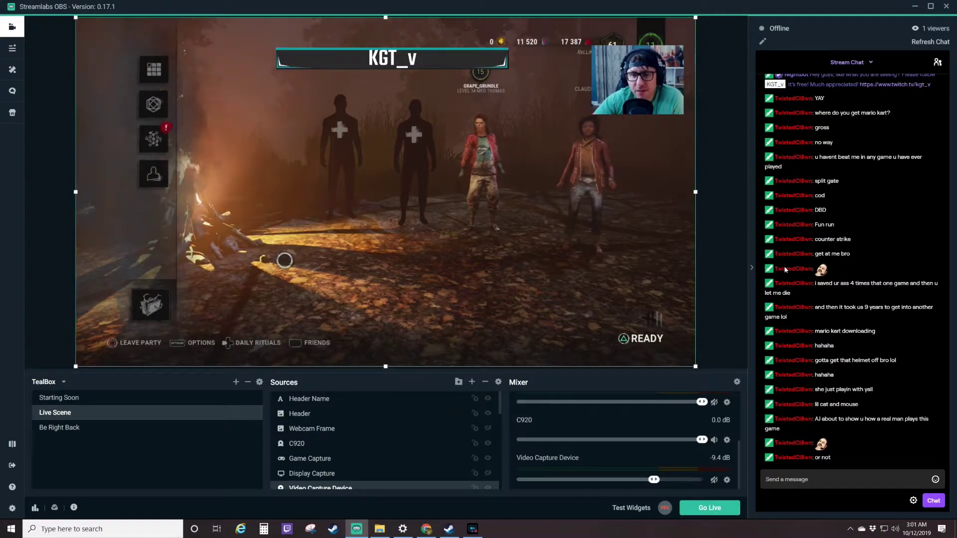
# - Look through the mixer's audio sources and open the advanced audio settings, moving the window clear of the chat
pyautogui.scroll(-3, 633, 427)
pyautogui.scroll(1, 633, 427)
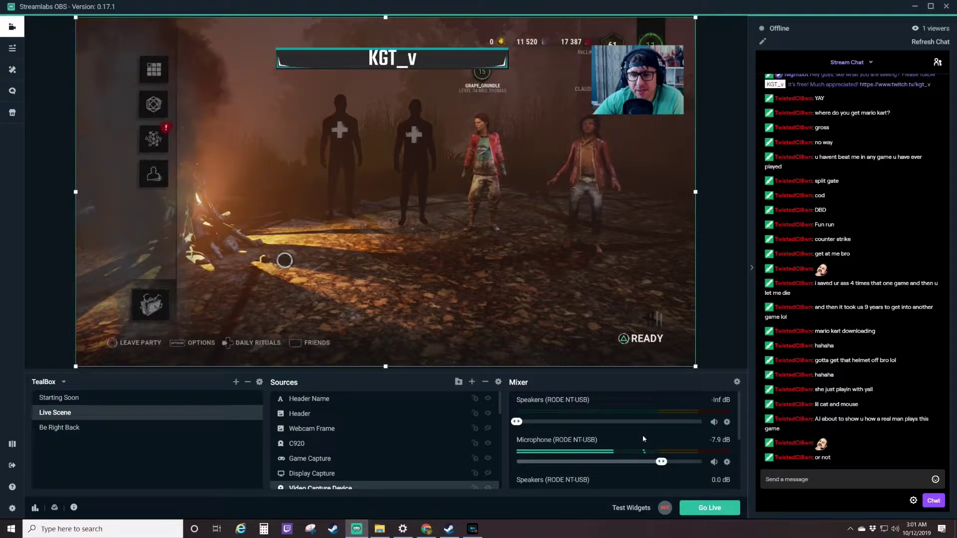
pyautogui.scroll(-5, 642, 435)
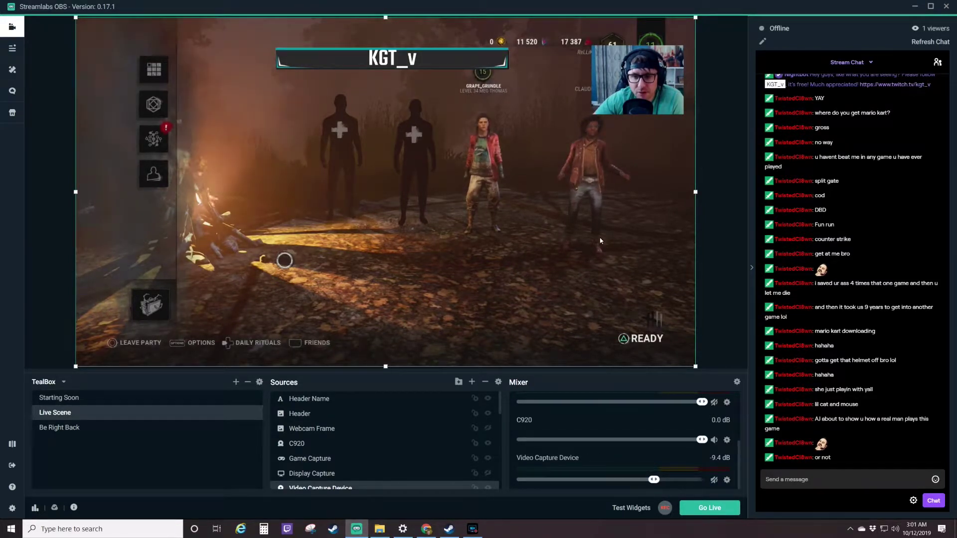
pyautogui.scroll(4, 582, 424)
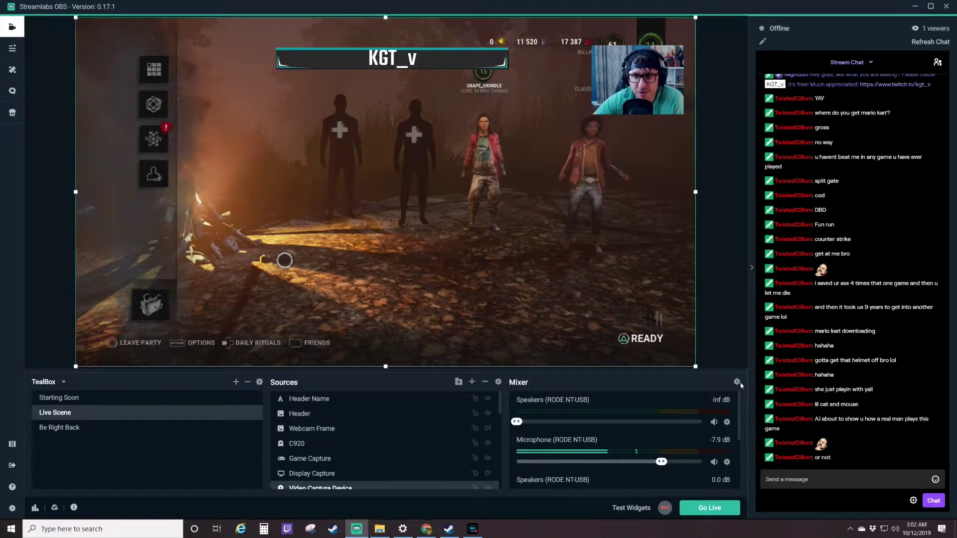
pyautogui.click(737, 382)
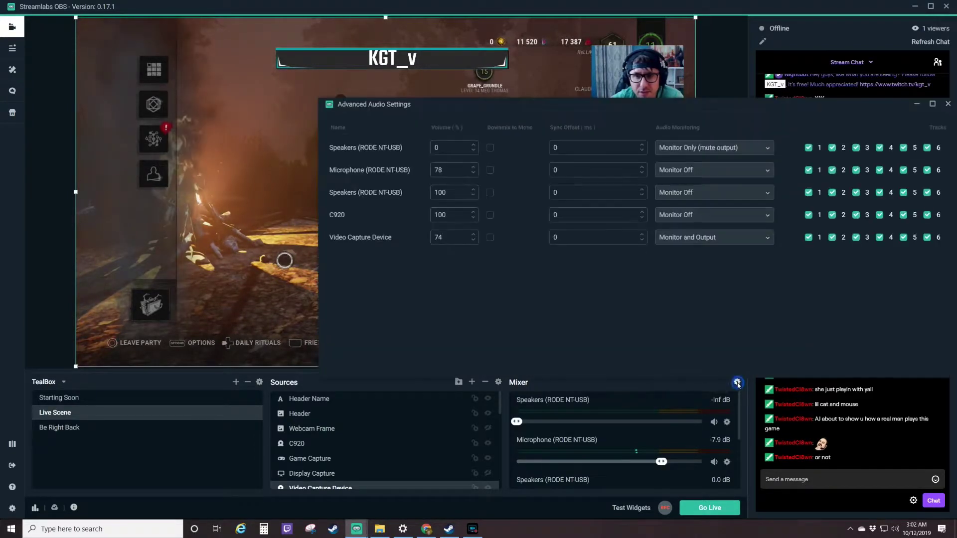
pyautogui.moveTo(572, 100); pyautogui.dragTo(420, 101)
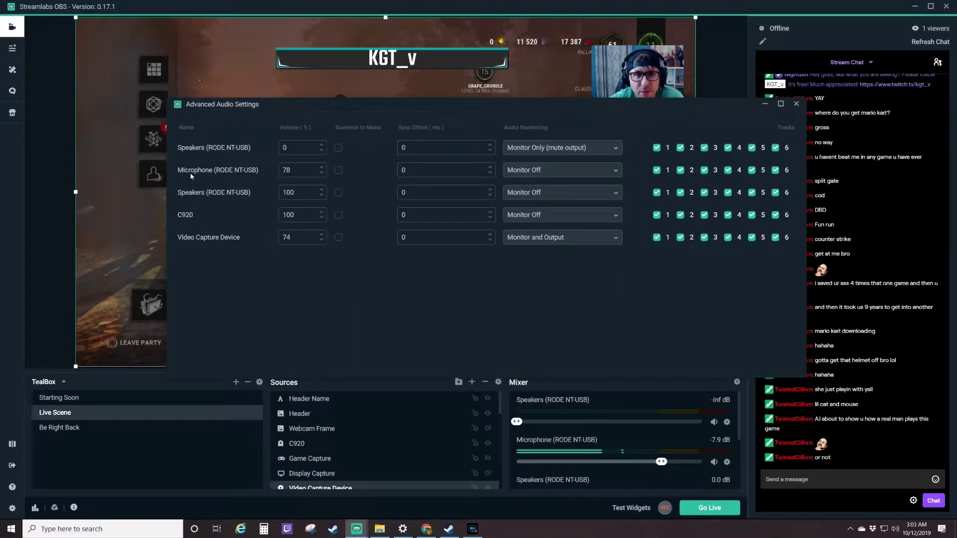
# - Try Monitor and Output as the RODE microphone's audio monitoring, and switch it back to Monitor Off
pyautogui.click(538, 174)
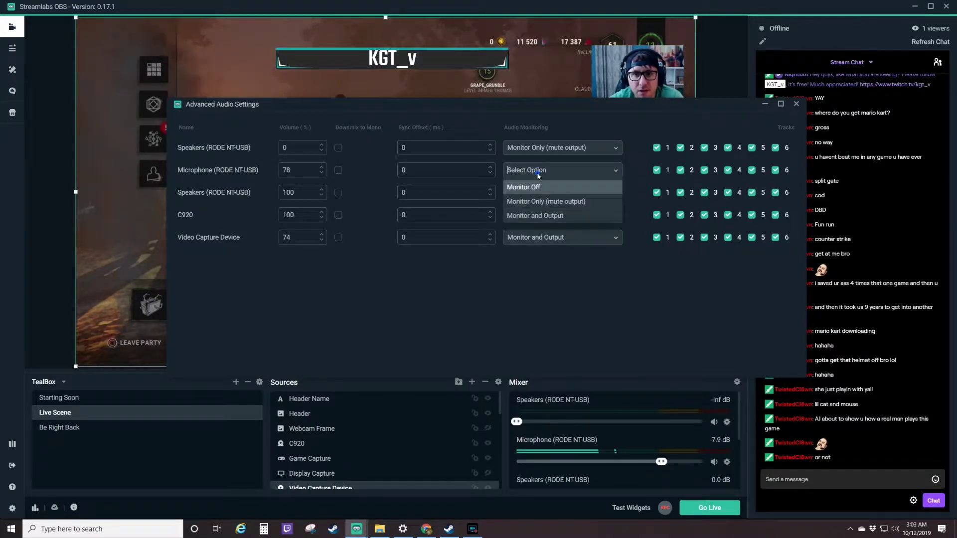
pyautogui.click(542, 215)
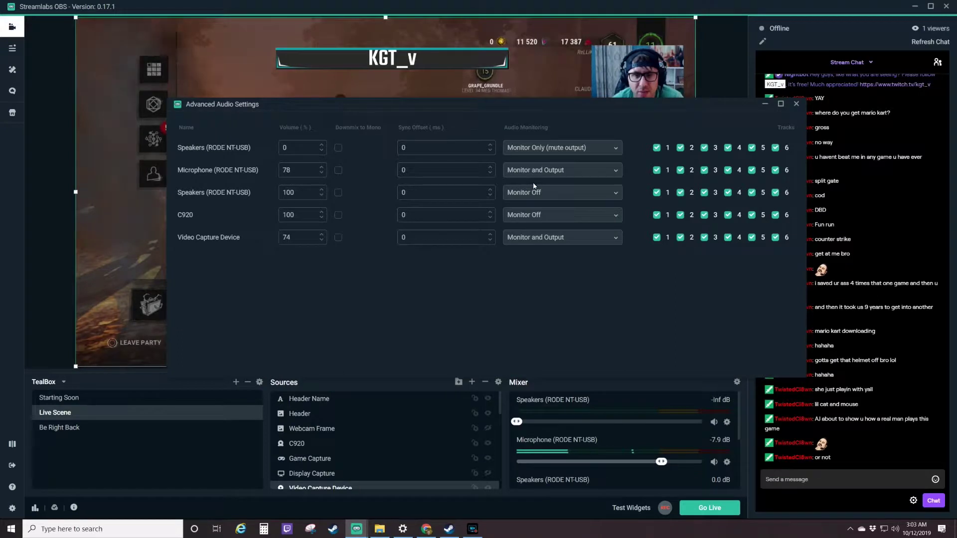
pyautogui.click(542, 172)
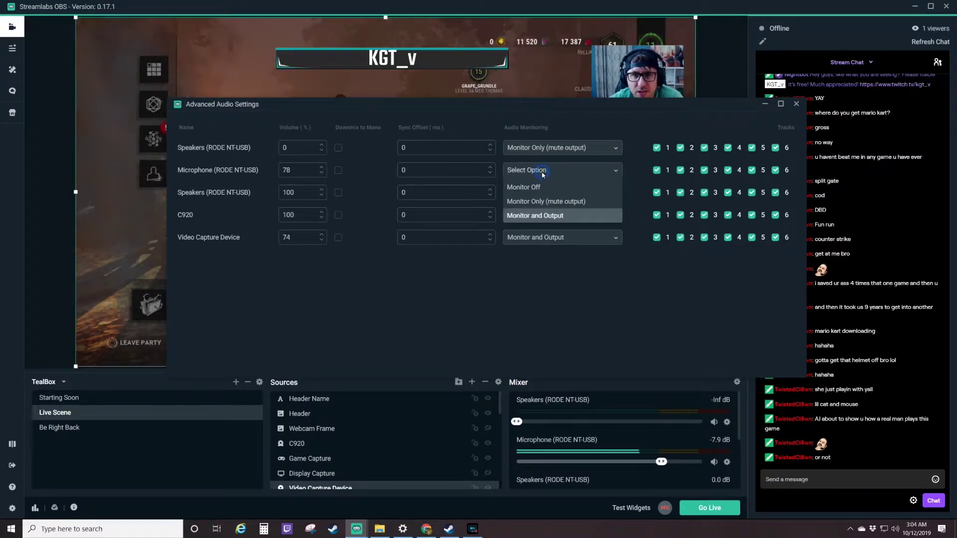
pyautogui.click(533, 188)
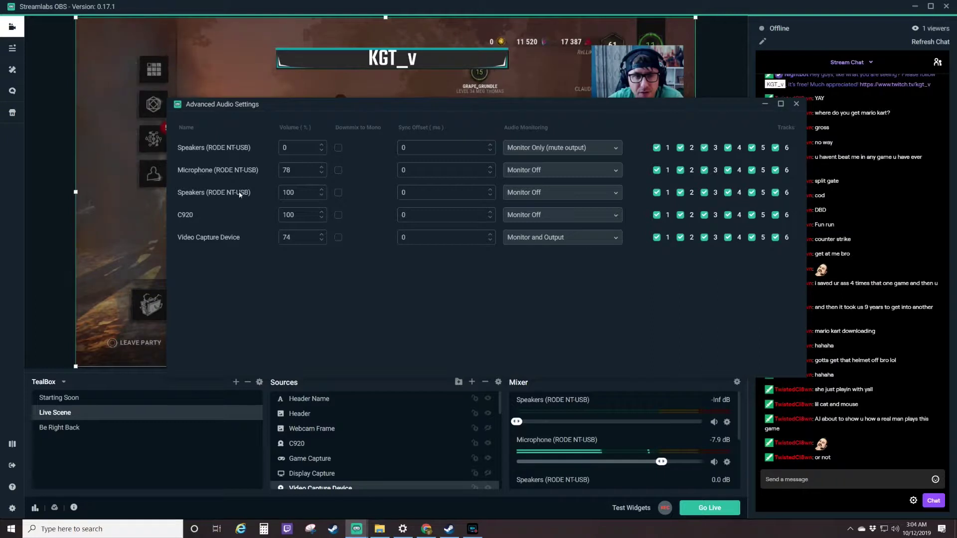
# - Try Monitor and Output for the RODE speakers with 100% volume, and switch them back to Monitor Off
pyautogui.click(562, 196)
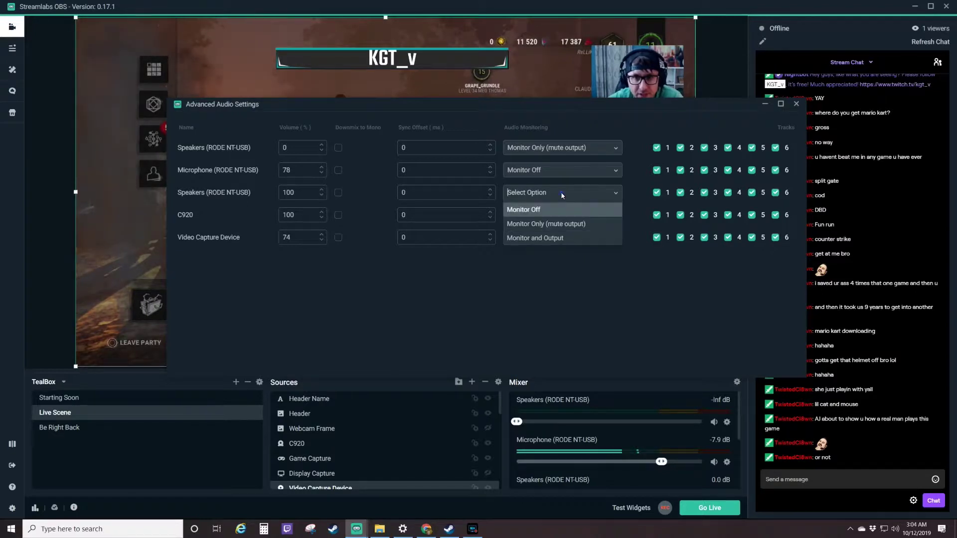
pyautogui.click(542, 241)
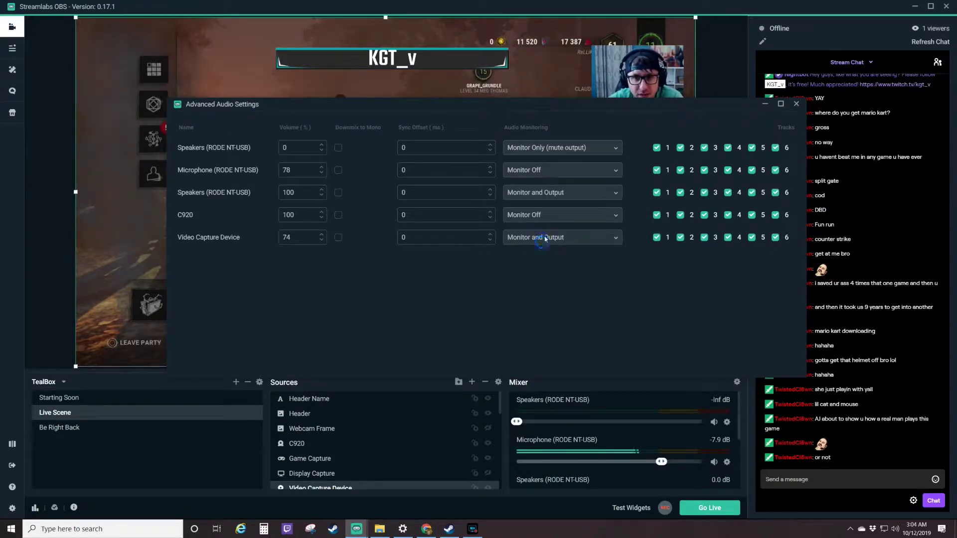
pyautogui.click(536, 197)
pyautogui.click(518, 210)
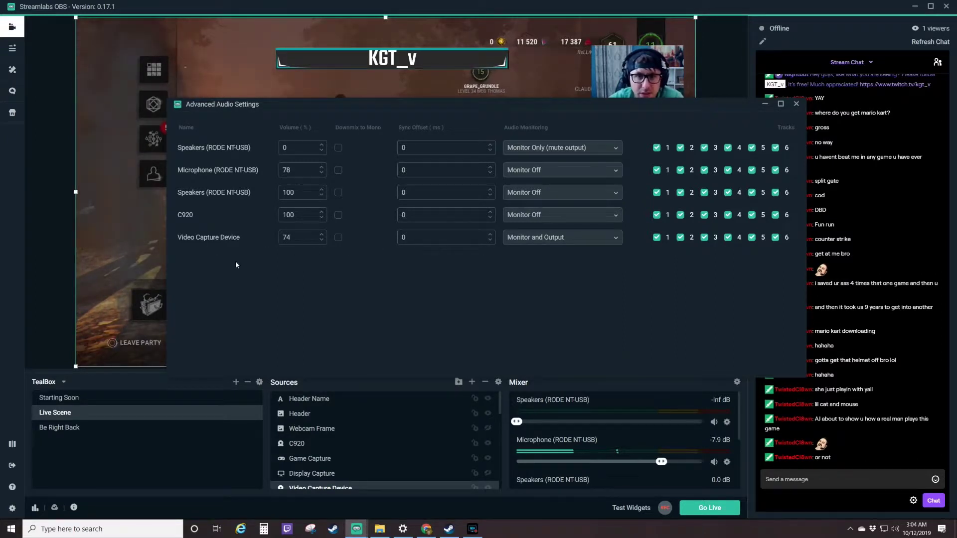
# - View the audio monitoring options for Video Capture Device and close the advanced audio settings without changing them
pyautogui.click(549, 239)
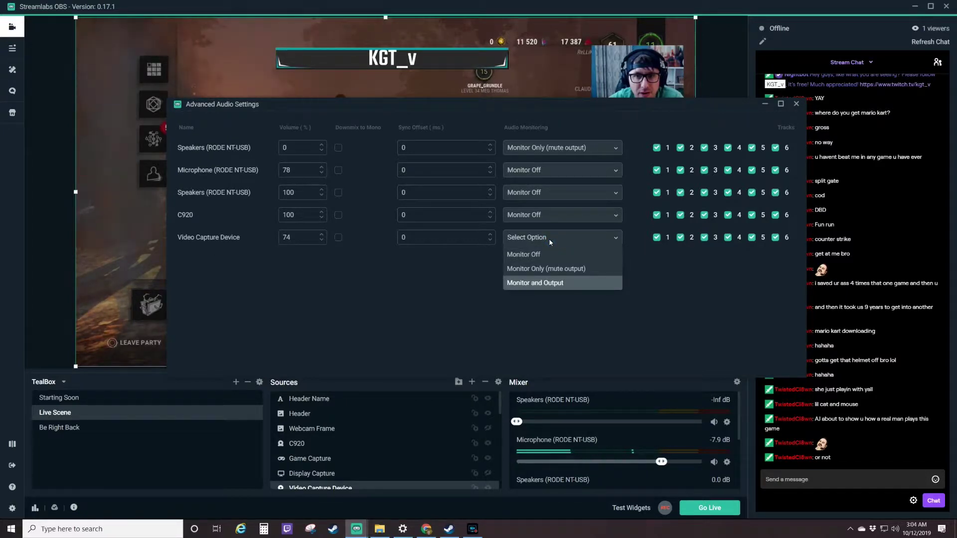
pyautogui.click(560, 324)
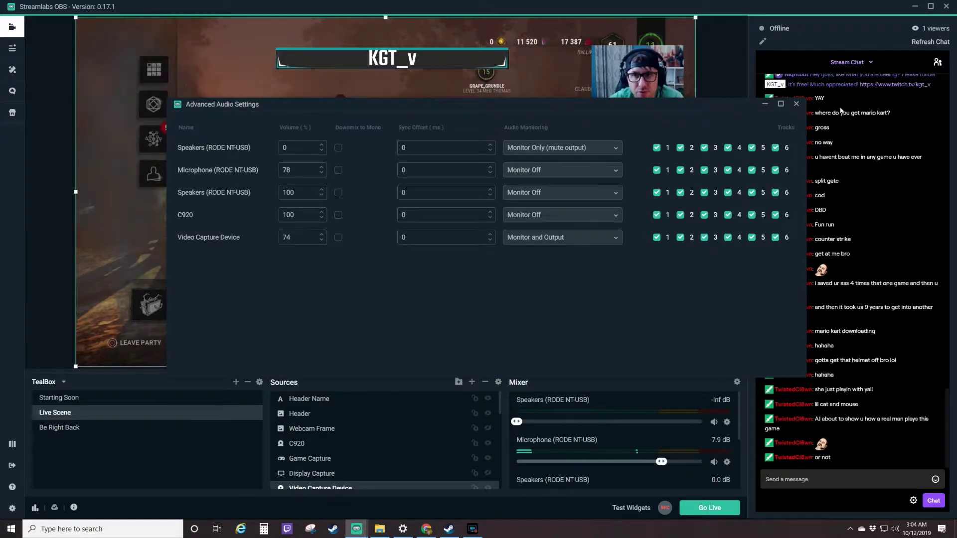
pyautogui.click(795, 104)
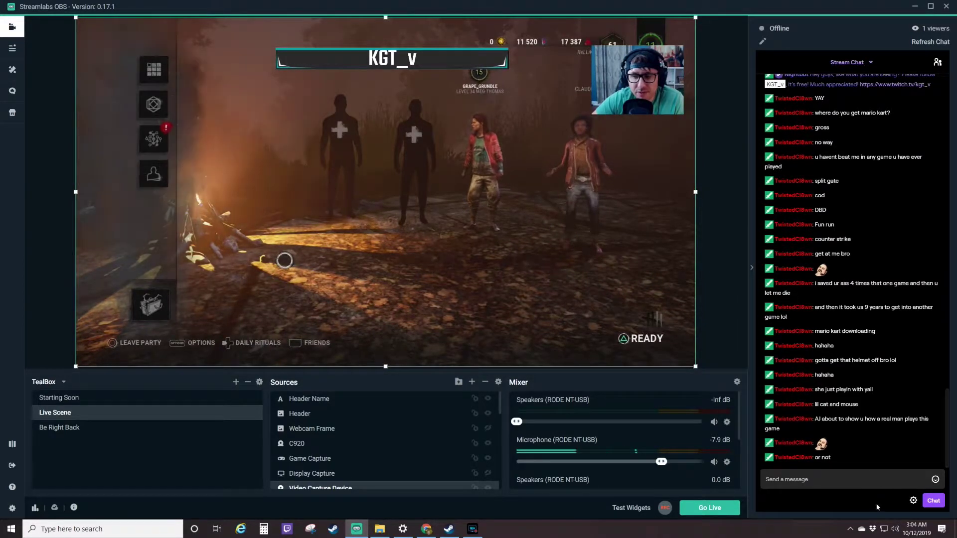
# - Check the Windows playback device, and find the sound settings to view the app volume and device preferences
pyautogui.click(895, 529)
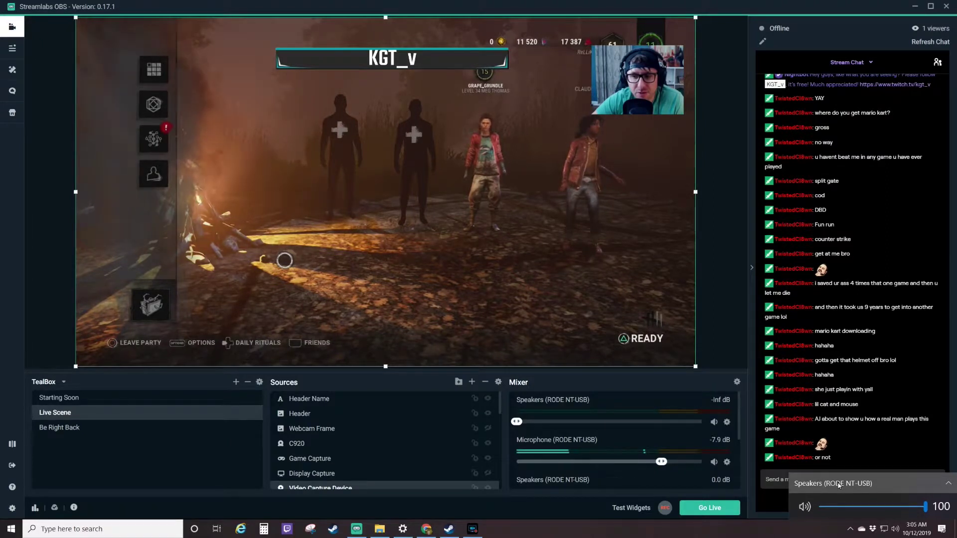
pyautogui.click(916, 7)
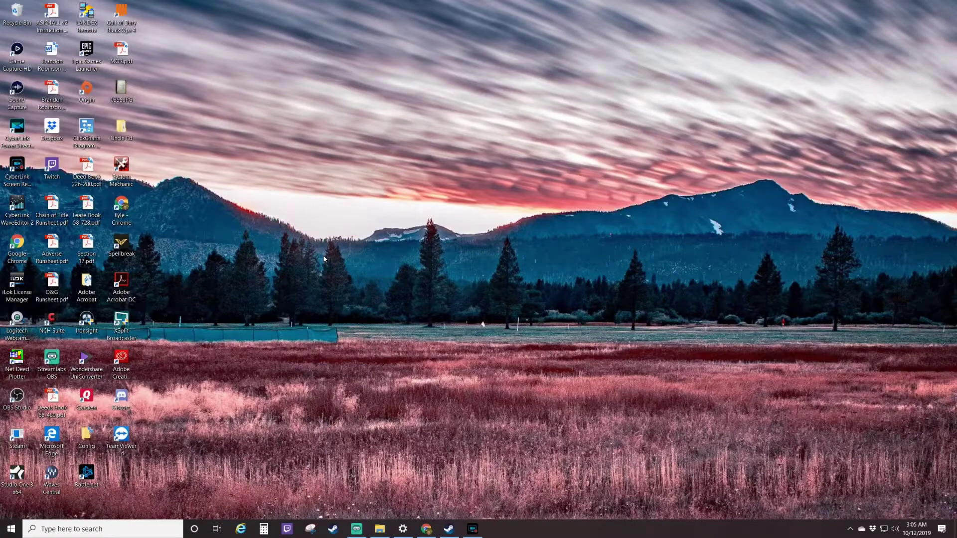
pyautogui.click(76, 530)
pyautogui.write('sound')
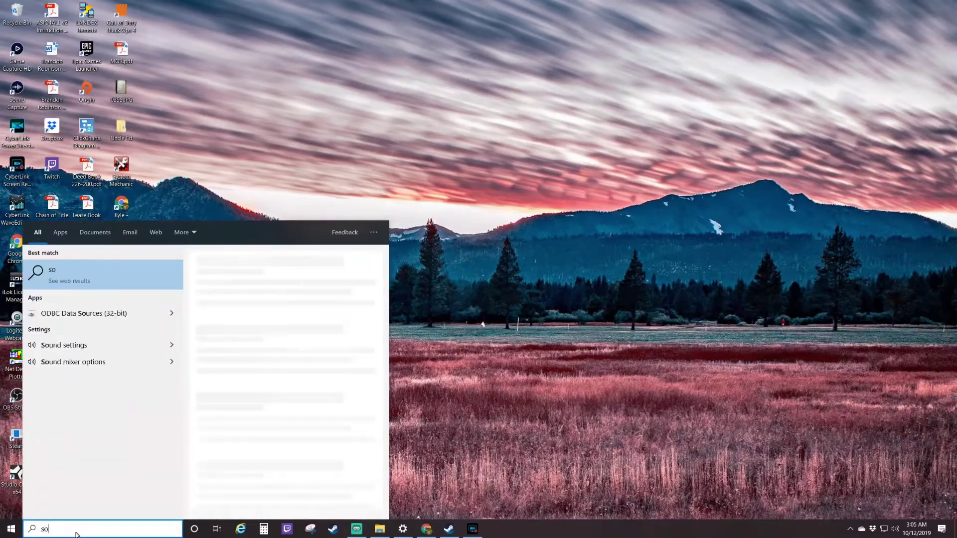
pyautogui.press('Return')
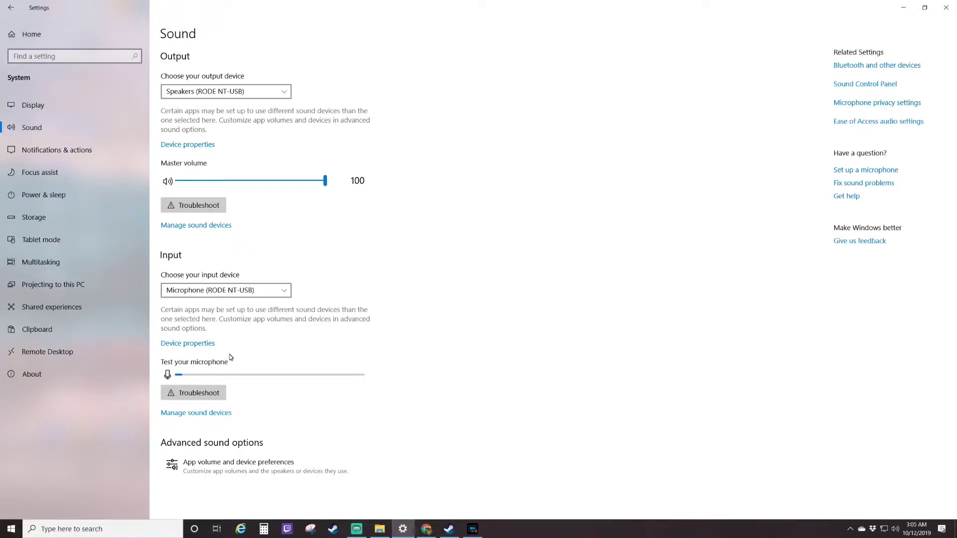
pyautogui.click(193, 472)
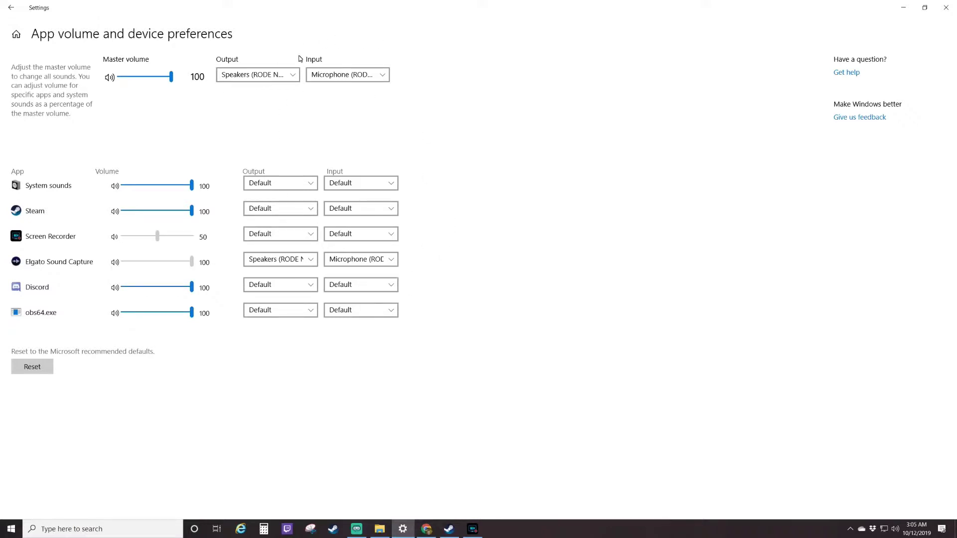
# - Return to Streamlabs OBS and unmute Video Capture Device in the mixer
pyautogui.click(903, 7)
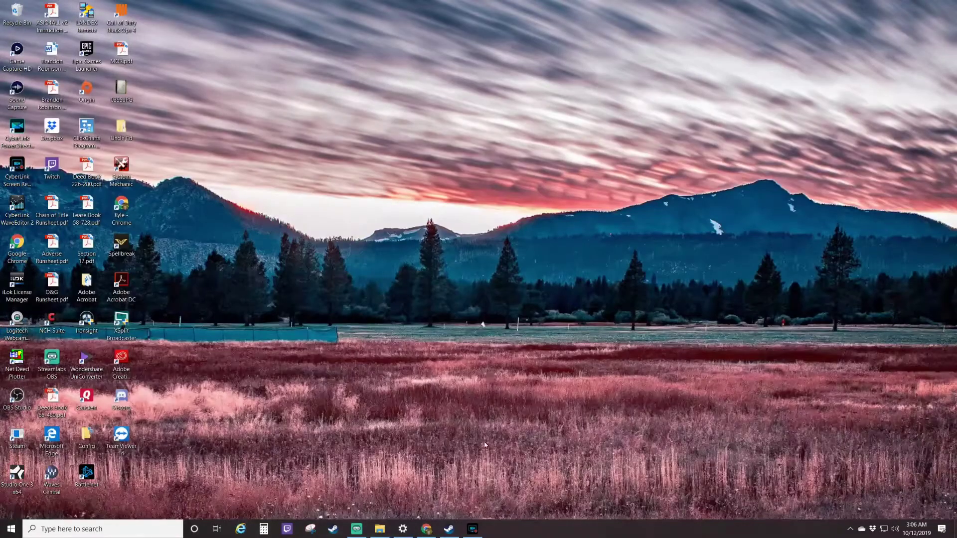
pyautogui.click(356, 528)
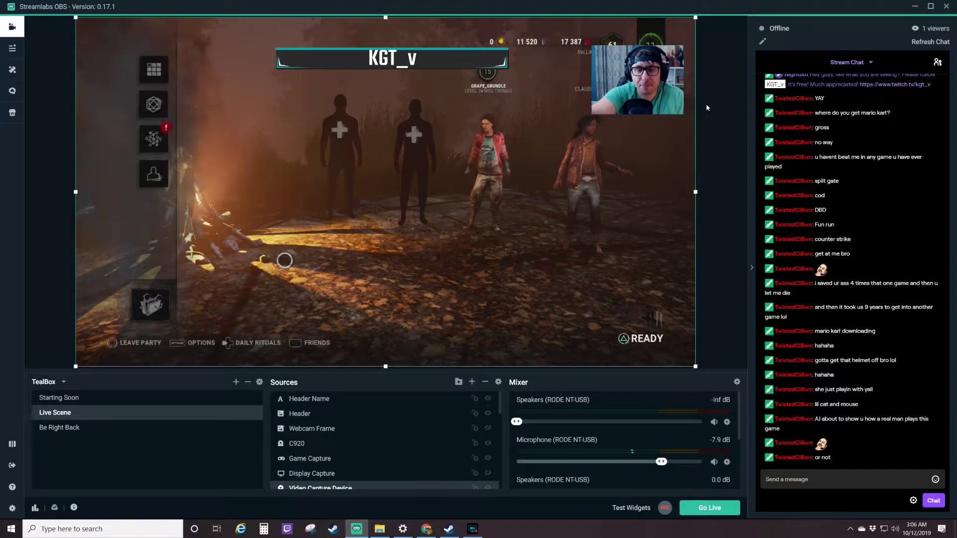
pyautogui.scroll(-3, 638, 439)
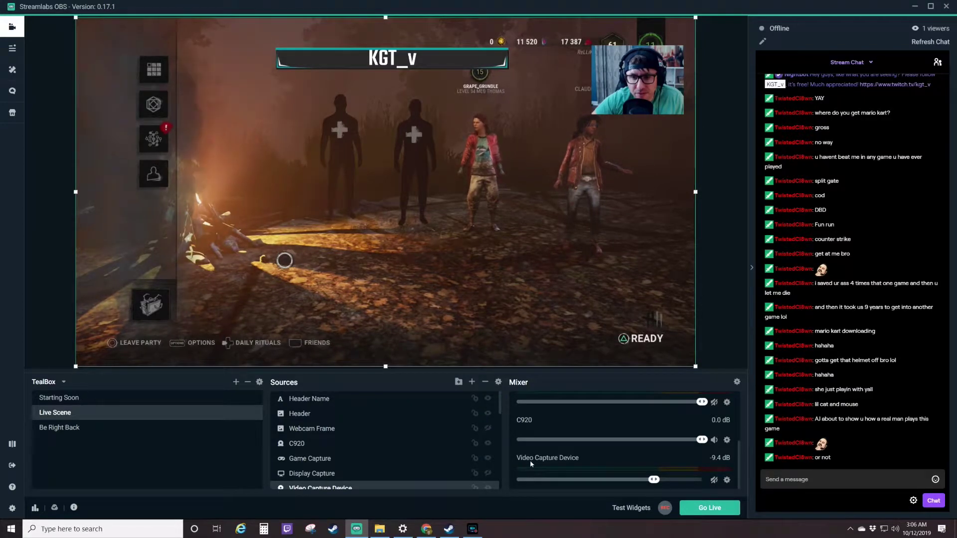
pyautogui.click(713, 481)
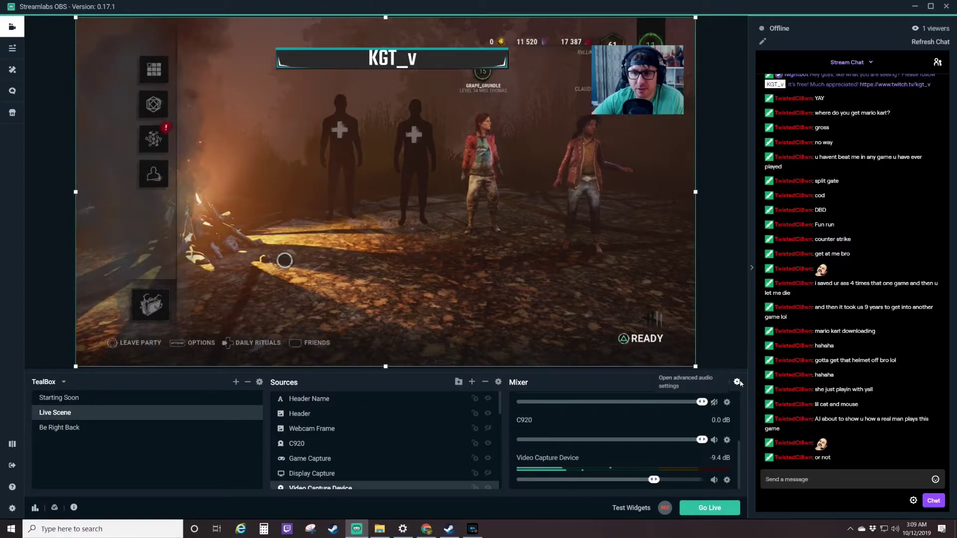
# - Recheck the sources' audio monitoring modes in the advanced audio settings and close them
pyautogui.click(737, 381)
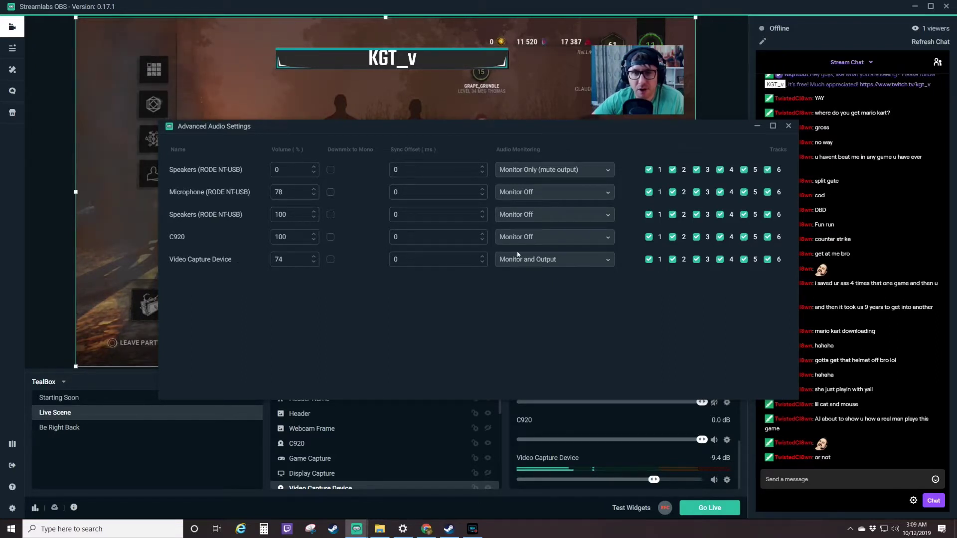
pyautogui.press('Escape')
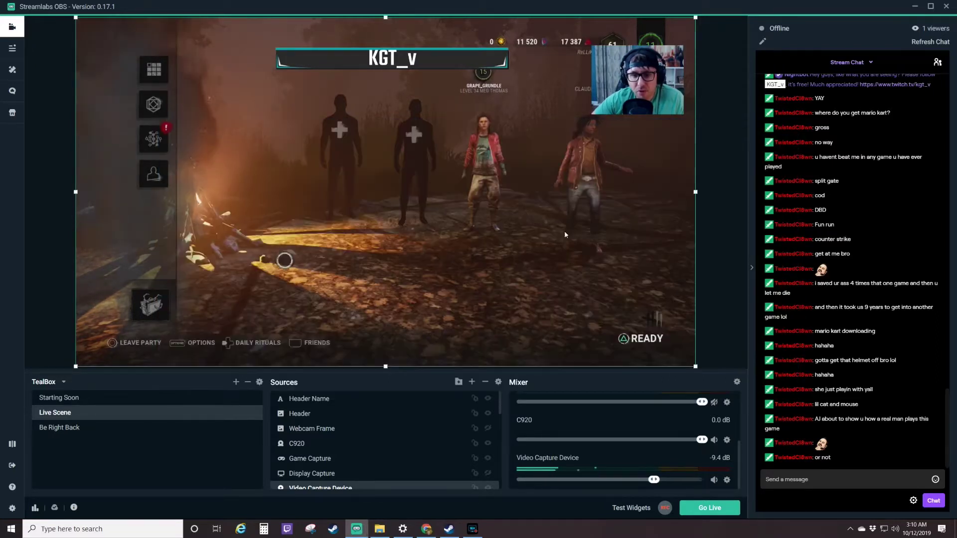
# - Check Elgato Sound Capture's output and input devices in the Windows app volume preferences, and return to Streamlabs OBS
pyautogui.click(895, 529)
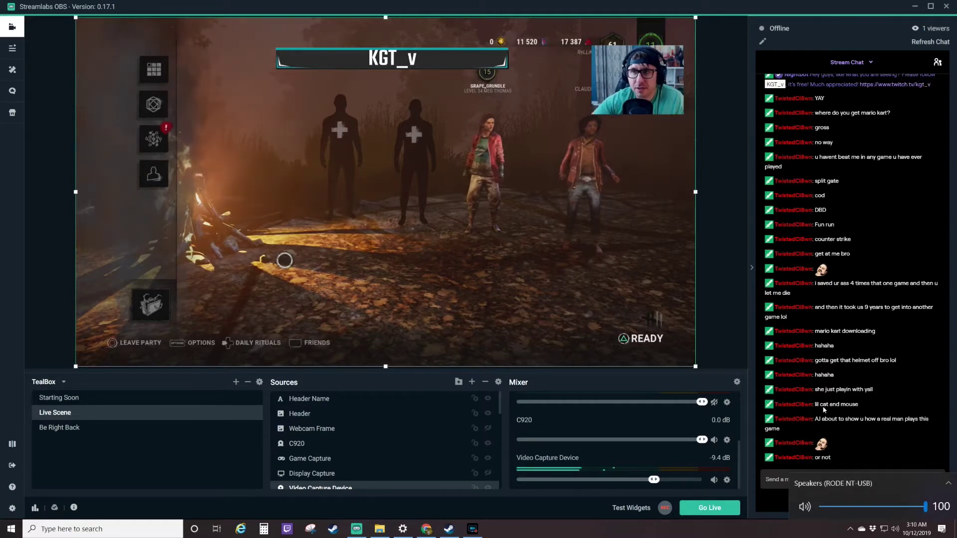
pyautogui.click(915, 6)
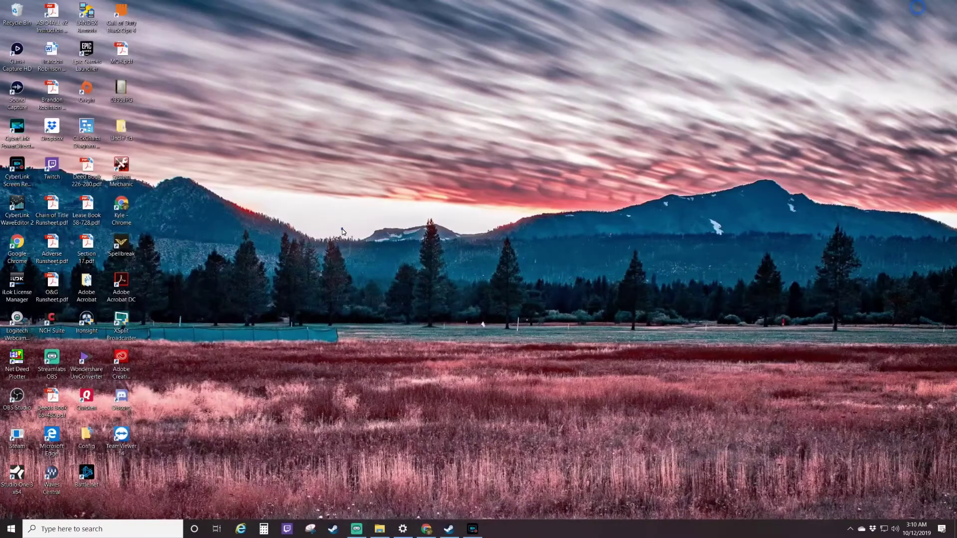
pyautogui.rightClick(342, 229)
pyautogui.click(218, 376)
pyautogui.click(111, 528)
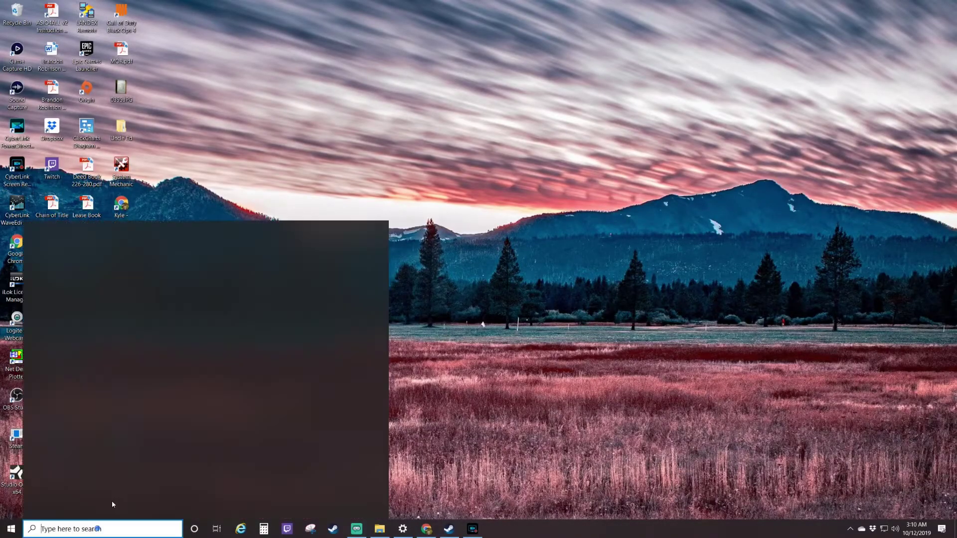
pyautogui.write('sounds')
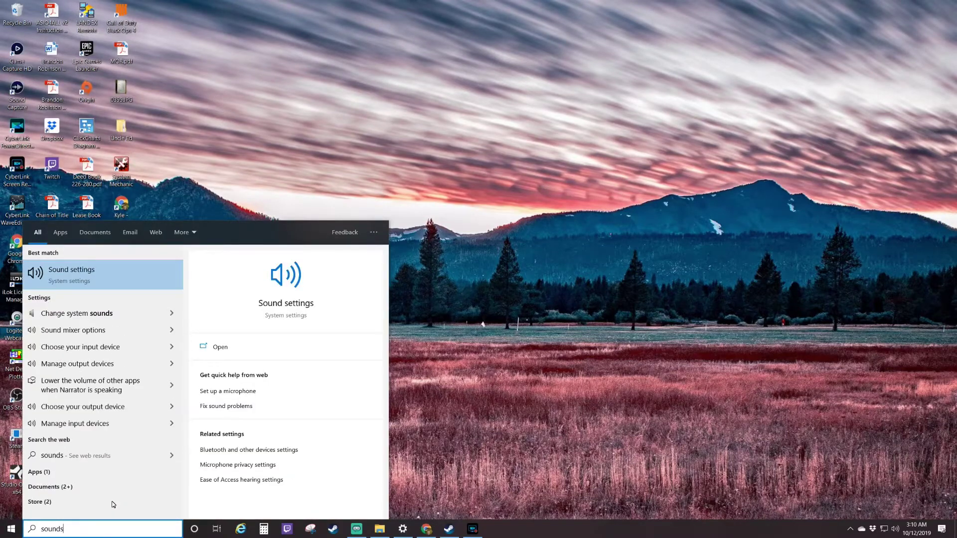
pyautogui.press('Return')
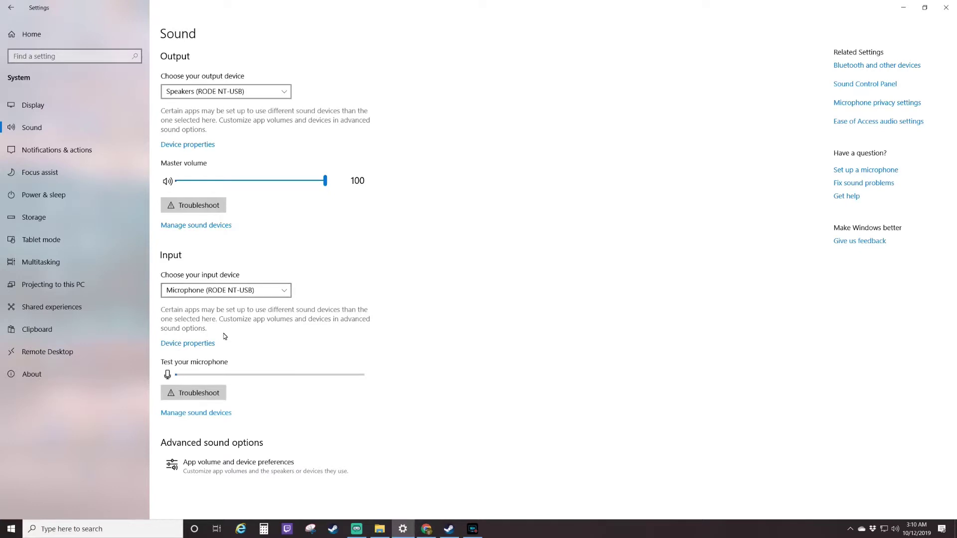
pyautogui.click(199, 465)
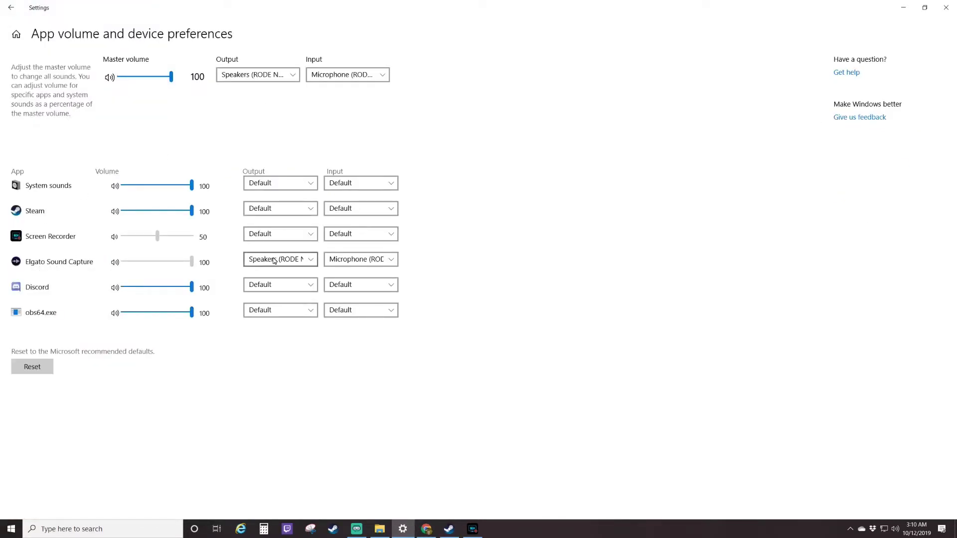
pyautogui.click(946, 8)
pyautogui.click(352, 531)
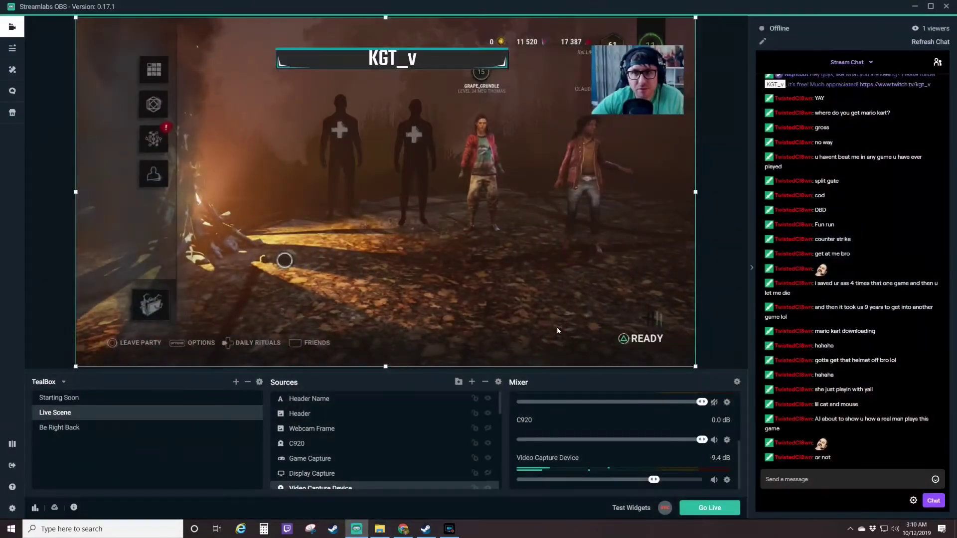